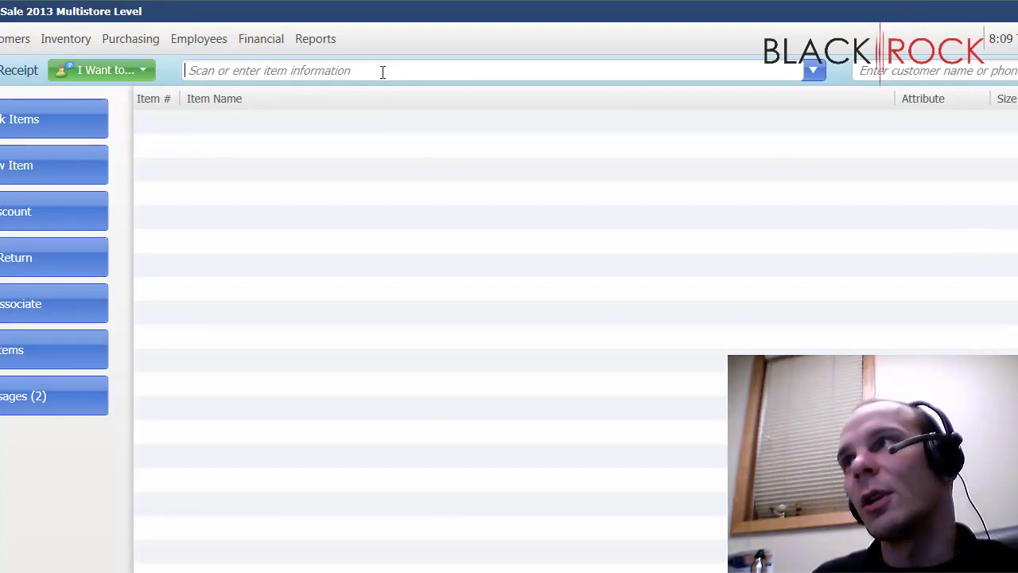
Add items 319 (Football), 326 (Figure Skates) and 196 (logo shirt) to the receipt.
type("319")
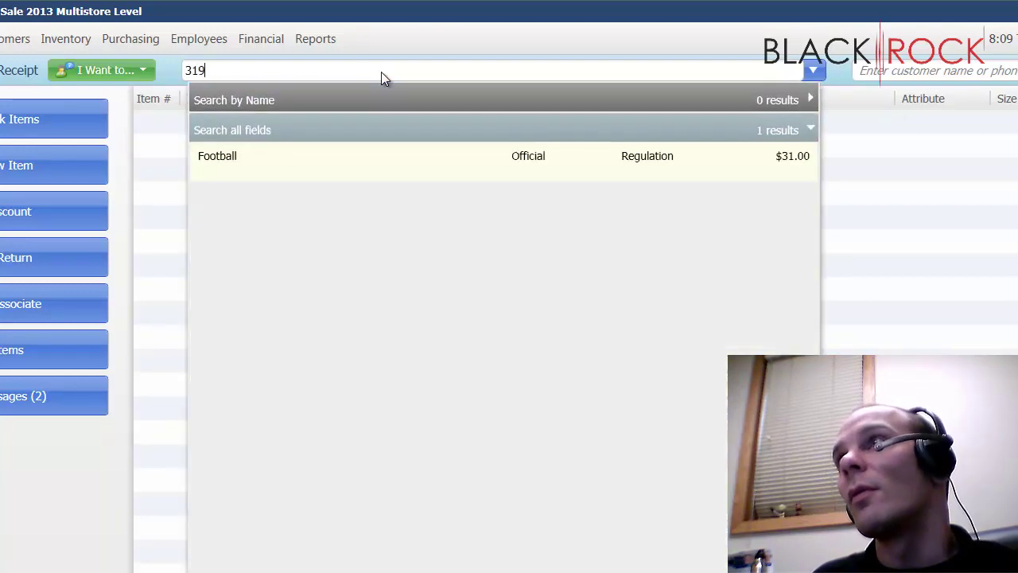
key("Escape")
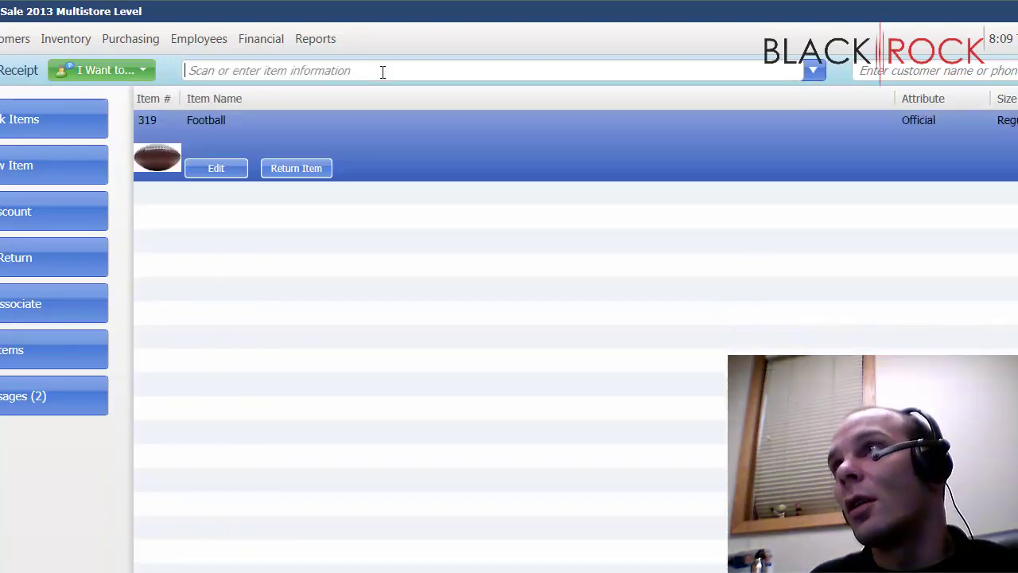
type("326")
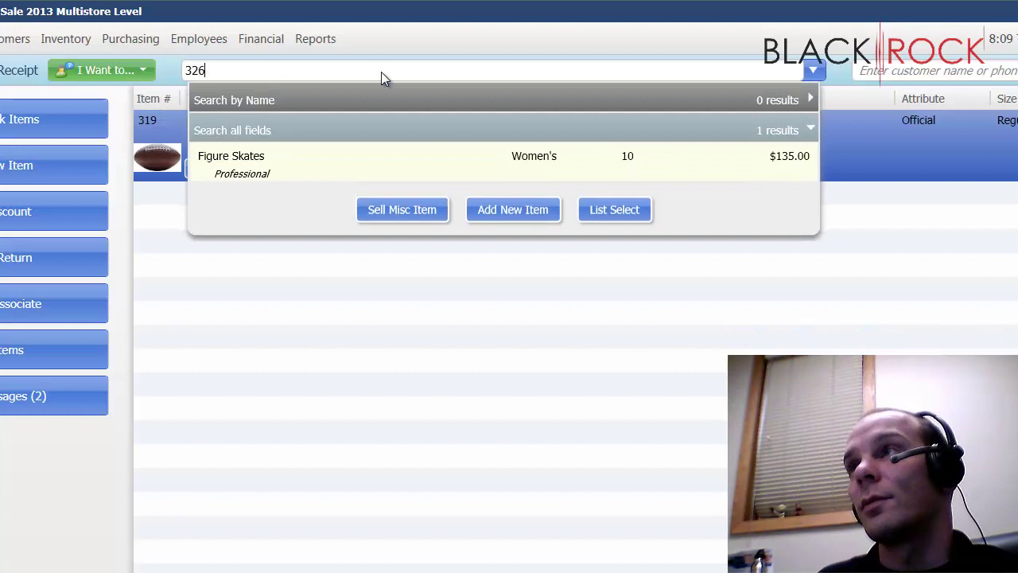
key("Return")
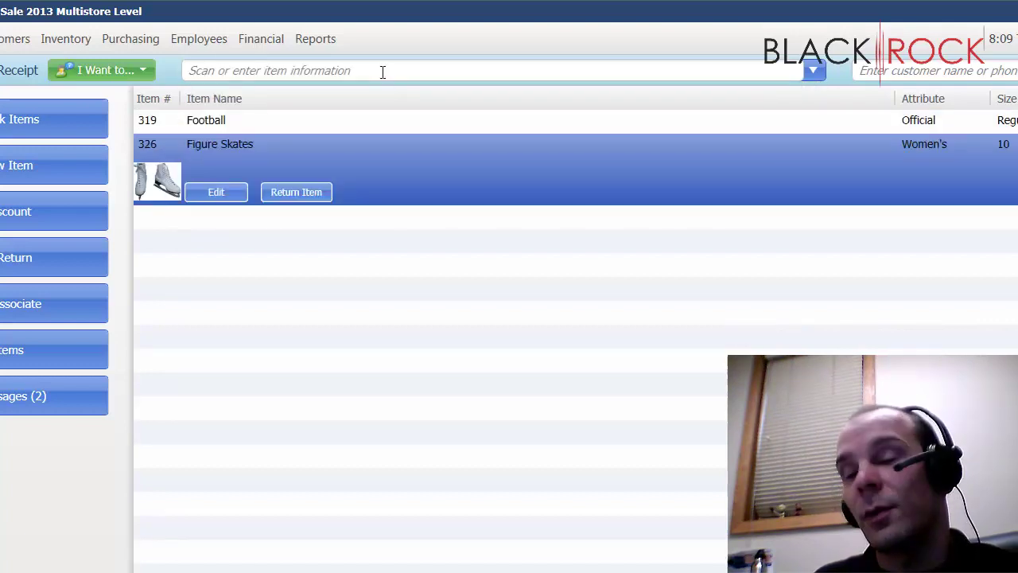
type("196")
key("Return")
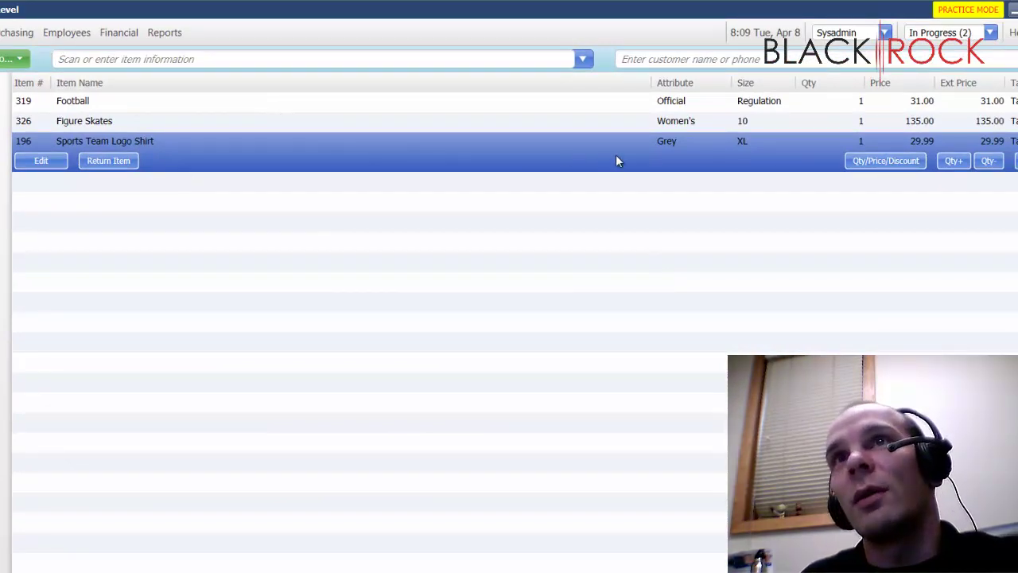
left_click(881, 163)
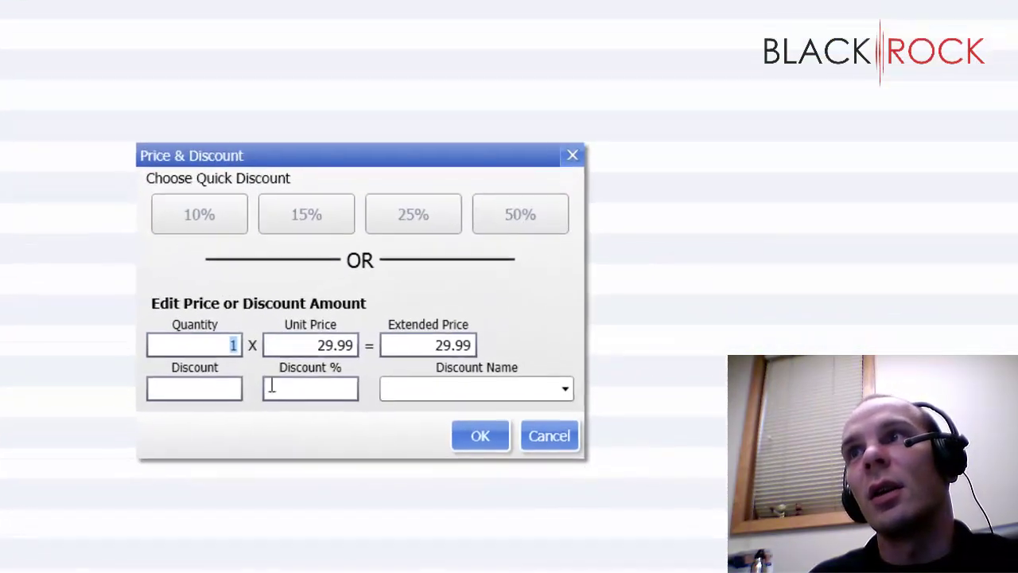
key("Return")
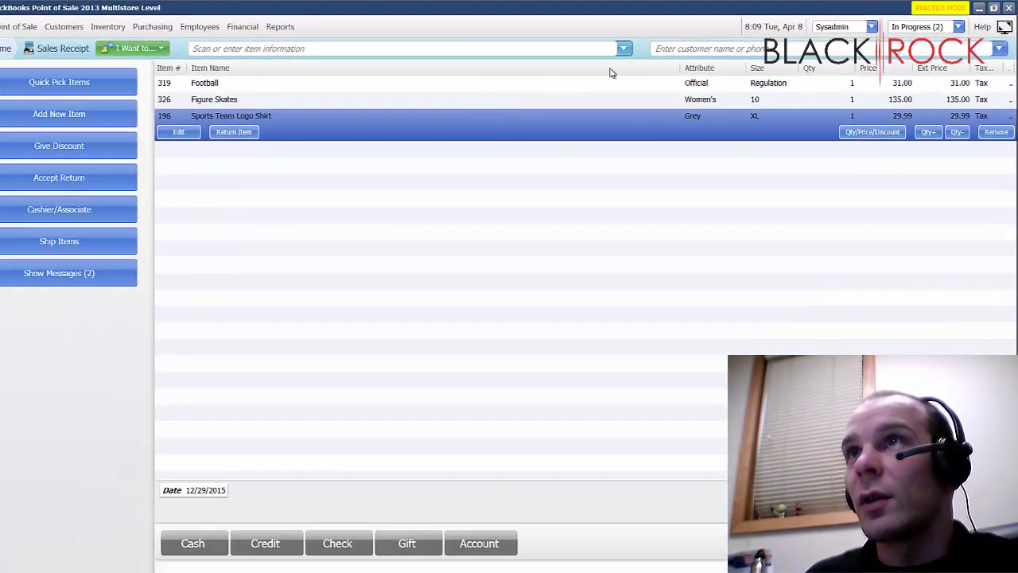
Browse the full item list and close it without choosing an item.
left_click(623, 47)
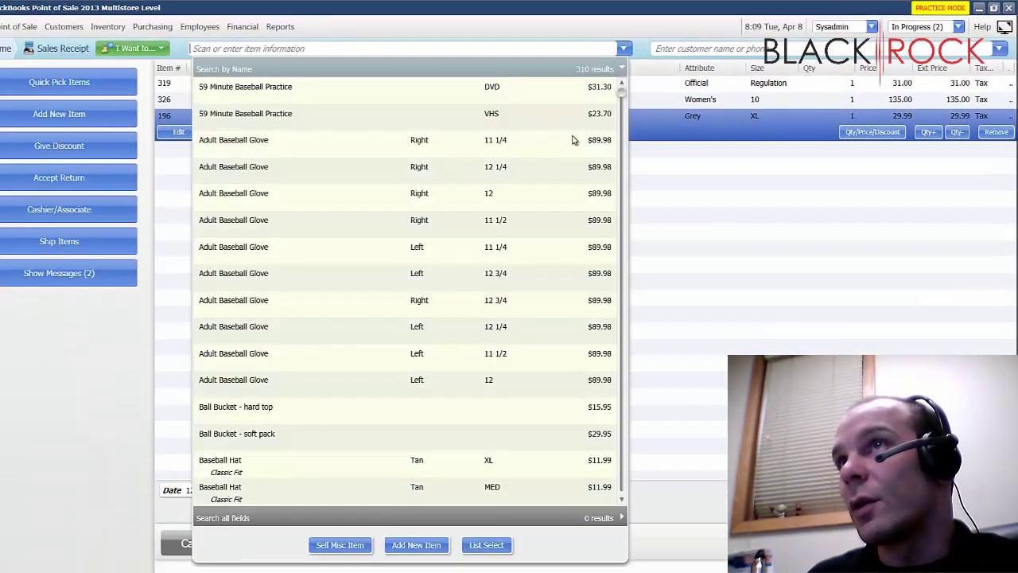
scroll(374, 234, "down", 15)
scroll(391, 228, "down", 15)
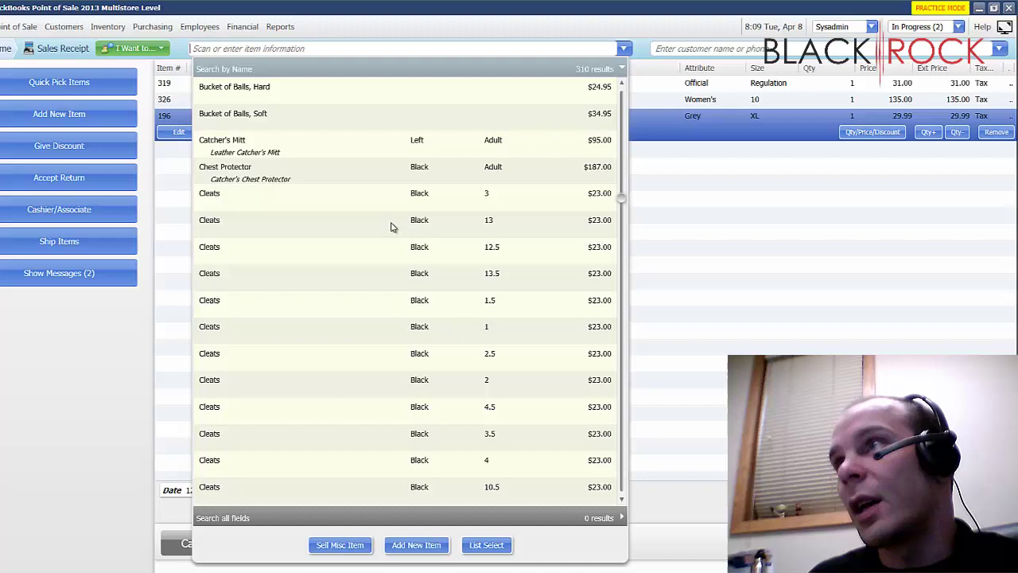
left_click(668, 274)
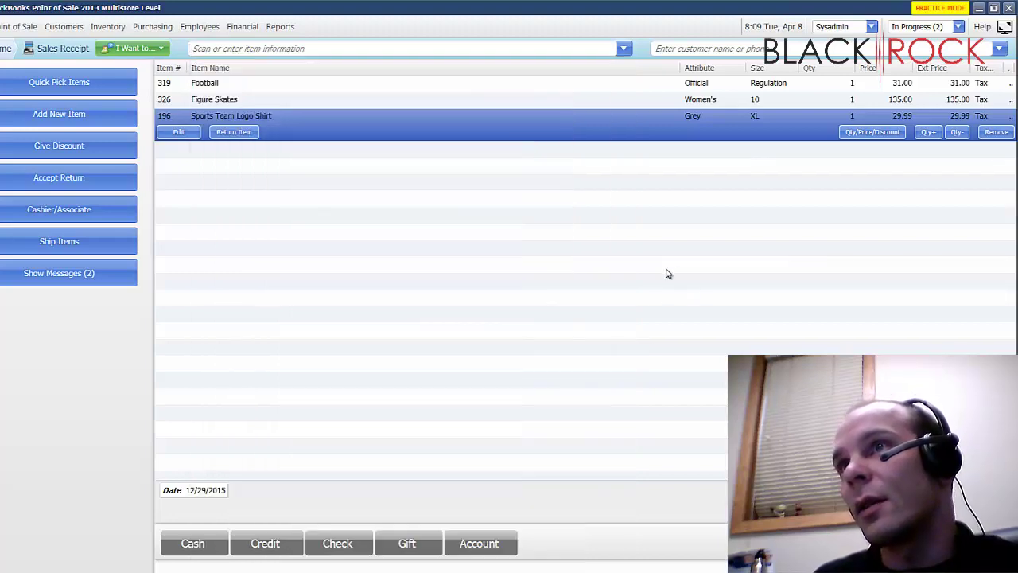
Search items for 'base' and dismiss the search results.
left_click(326, 48)
type("base")
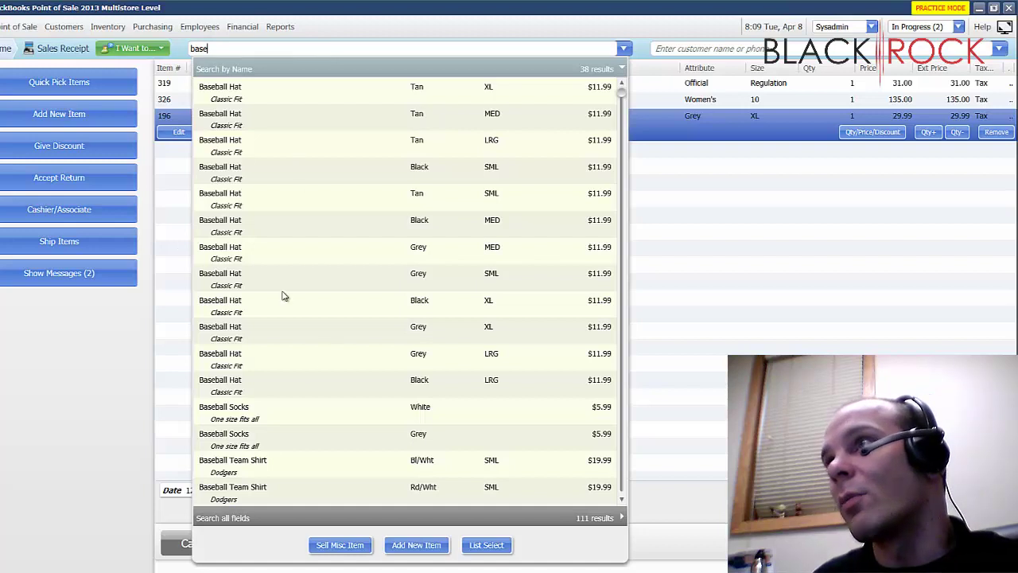
left_click(712, 248)
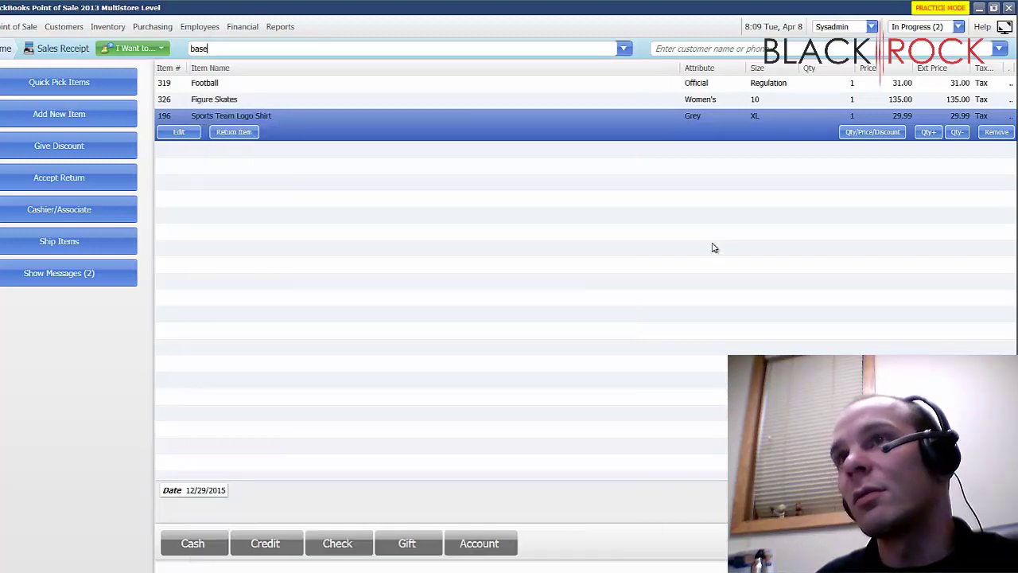
Pick a customer from the customer dropdown so their phone and address fill in.
left_click(1000, 51)
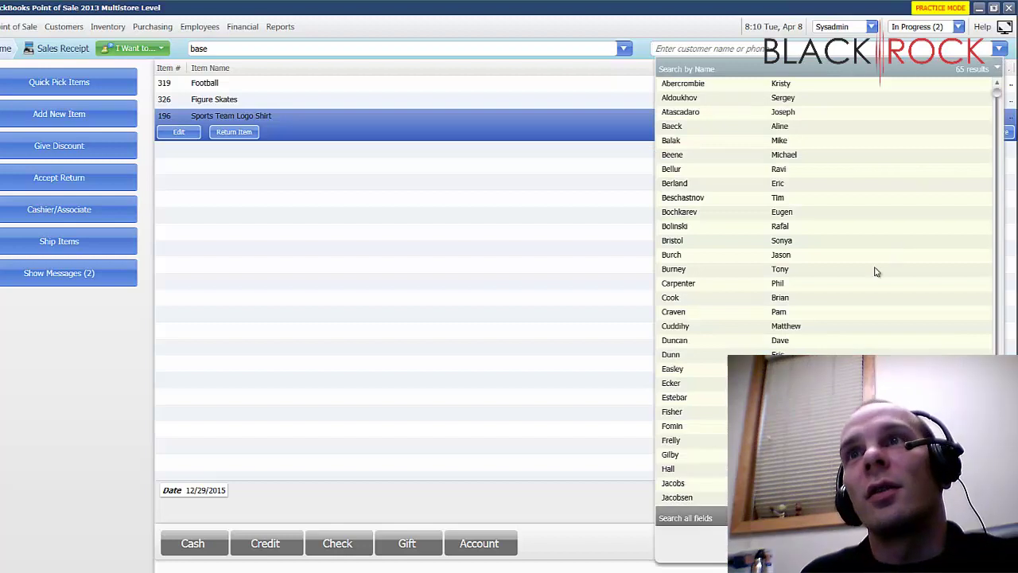
left_click(777, 299)
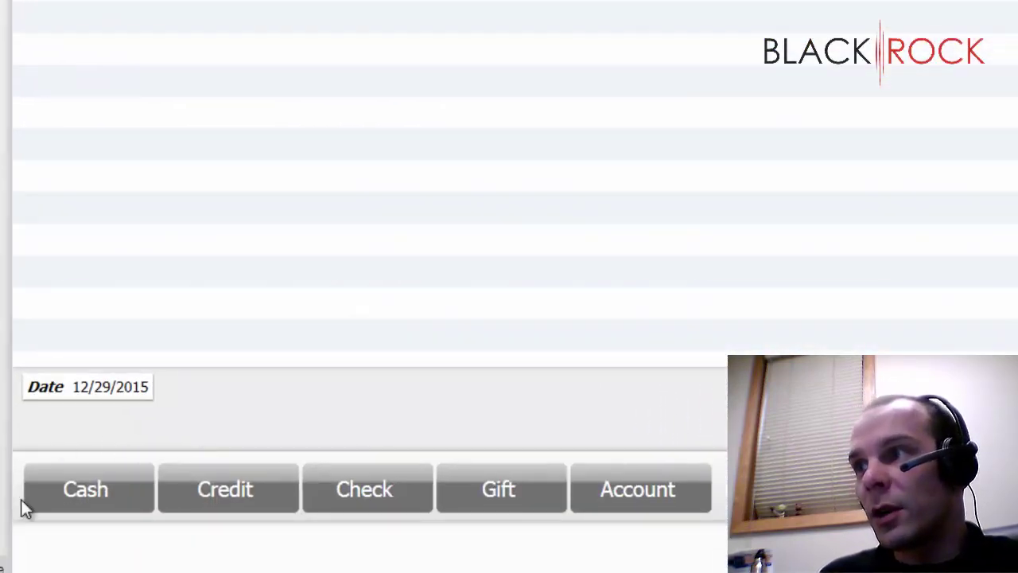
Choose Cash payment and save the customer's $5.00 reward for later, leaving 210.69 due.
left_click(134, 508)
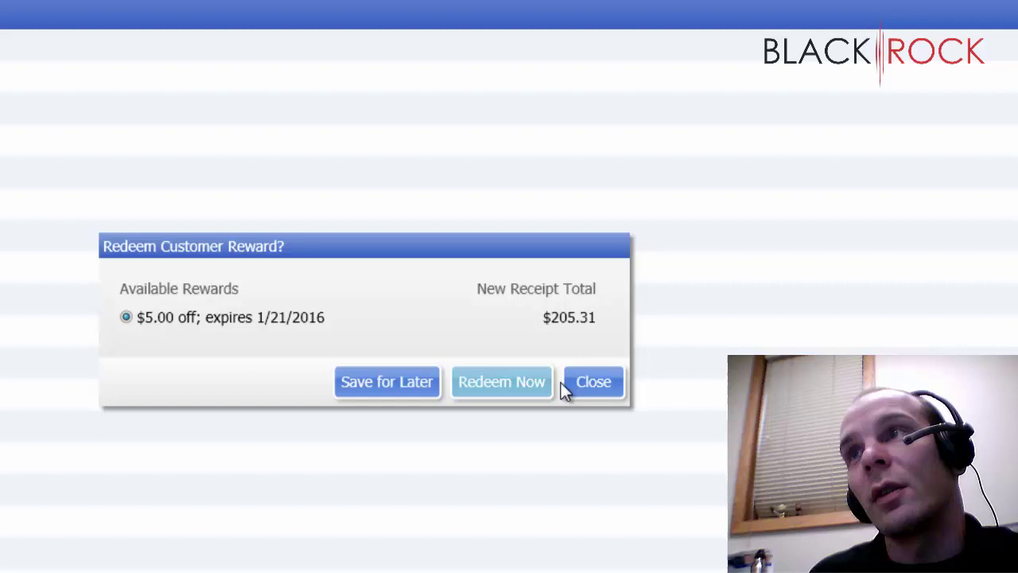
left_click(417, 392)
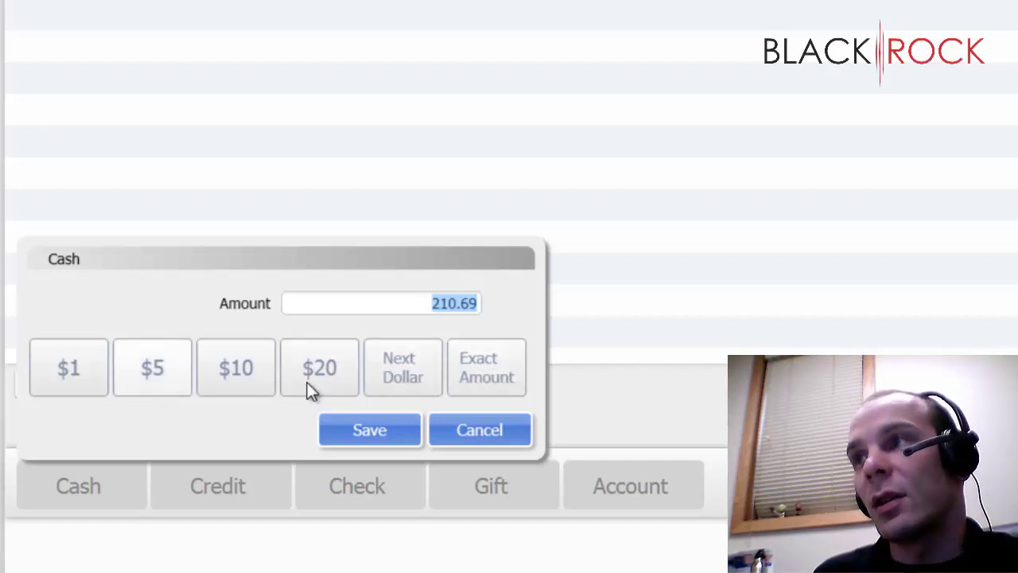
Build the cash tendered with $10 and $20 buttons, then cancel the cash payment.
left_click(229, 374)
left_click(238, 370)
left_click(317, 364)
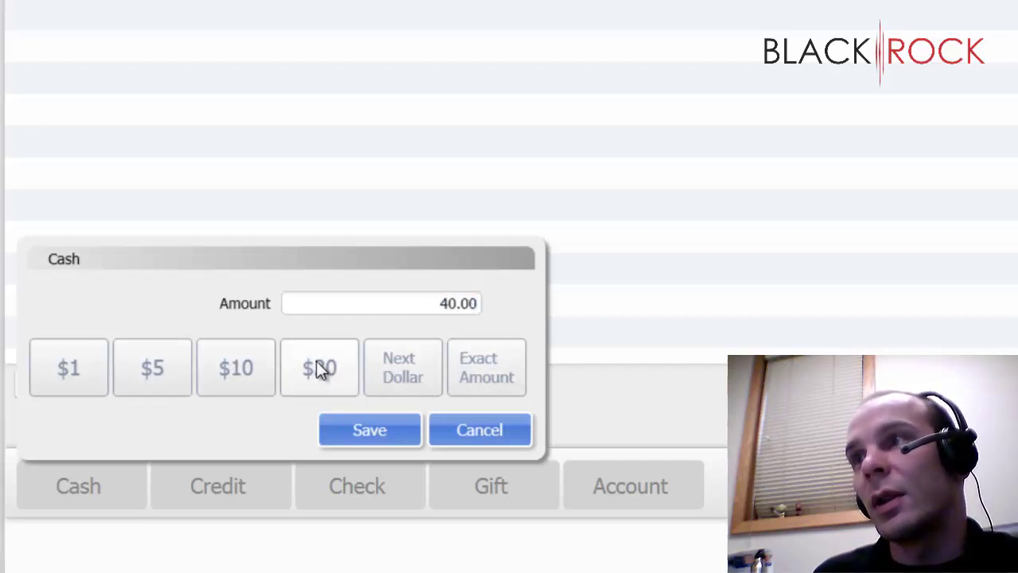
left_click(317, 364)
left_click(316, 364)
left_click(480, 429)
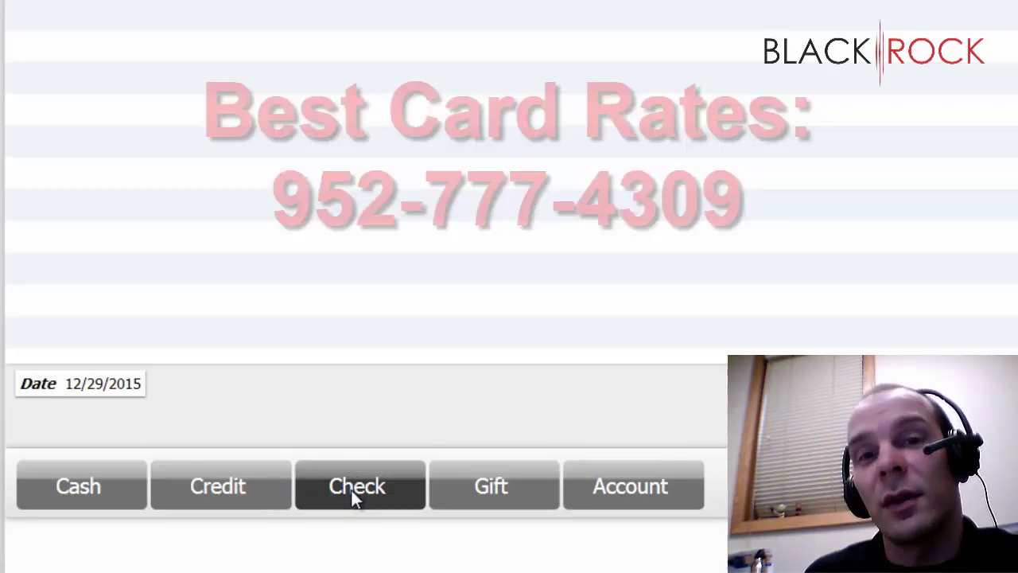
left_click(525, 487)
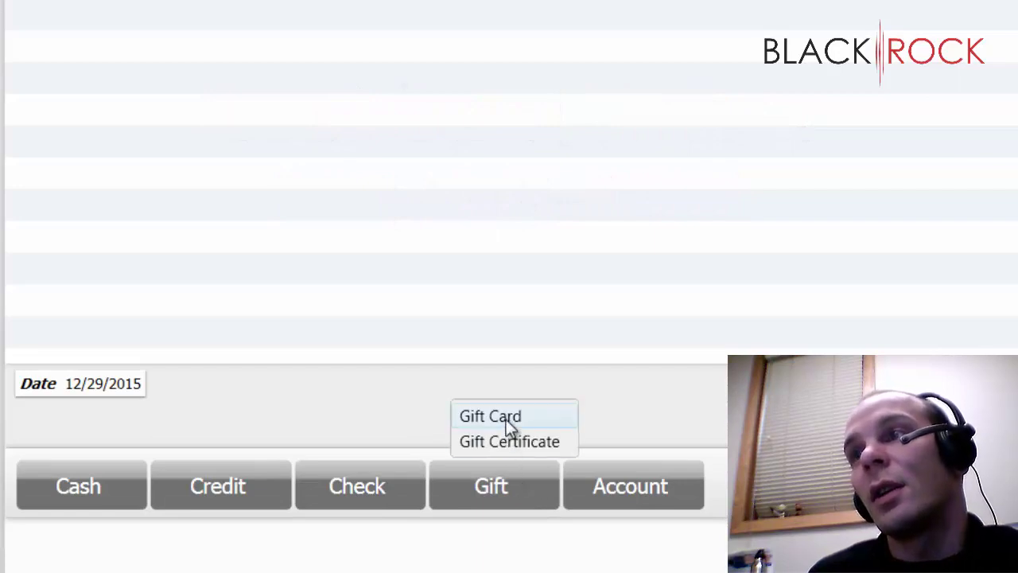
left_click(863, 300)
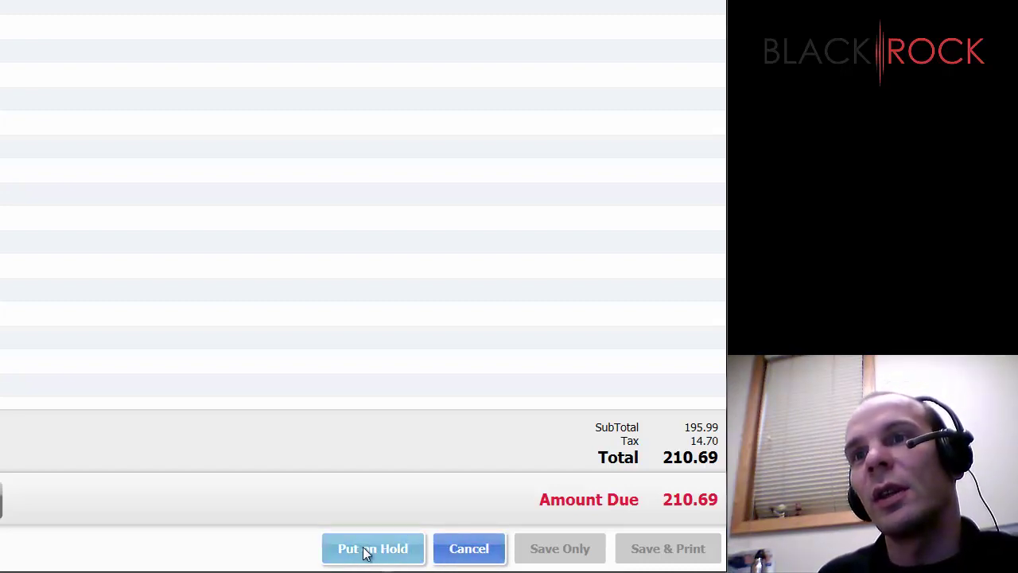
Put the sale on hold and view the details of the 210.69 held receipt.
left_click(366, 549)
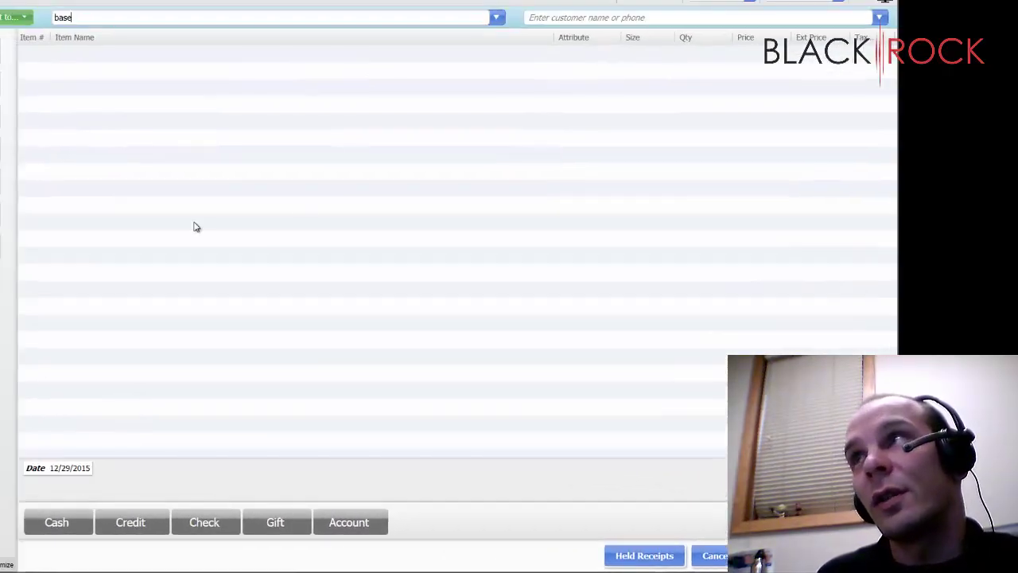
left_click(644, 559)
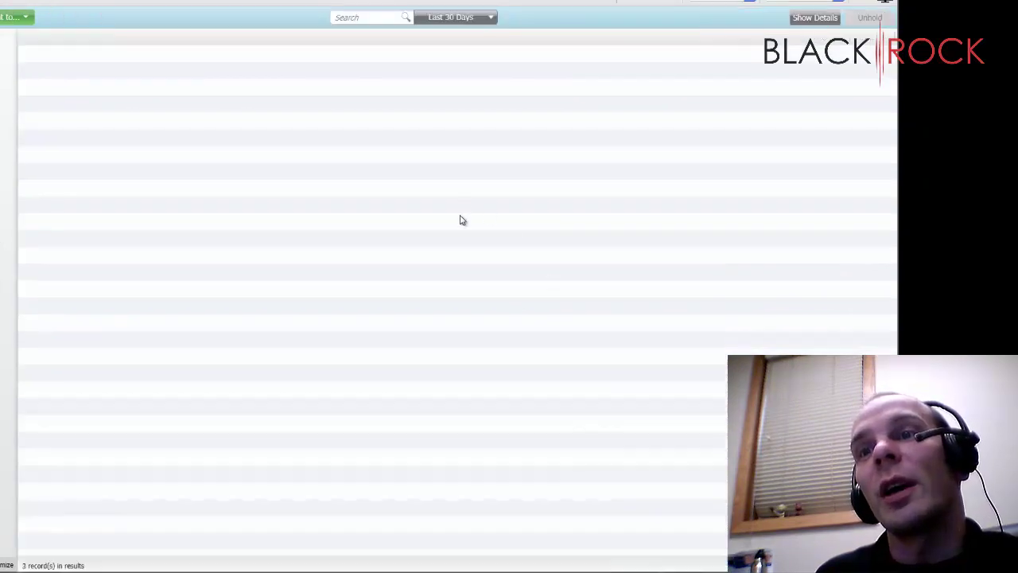
left_click(370, 70)
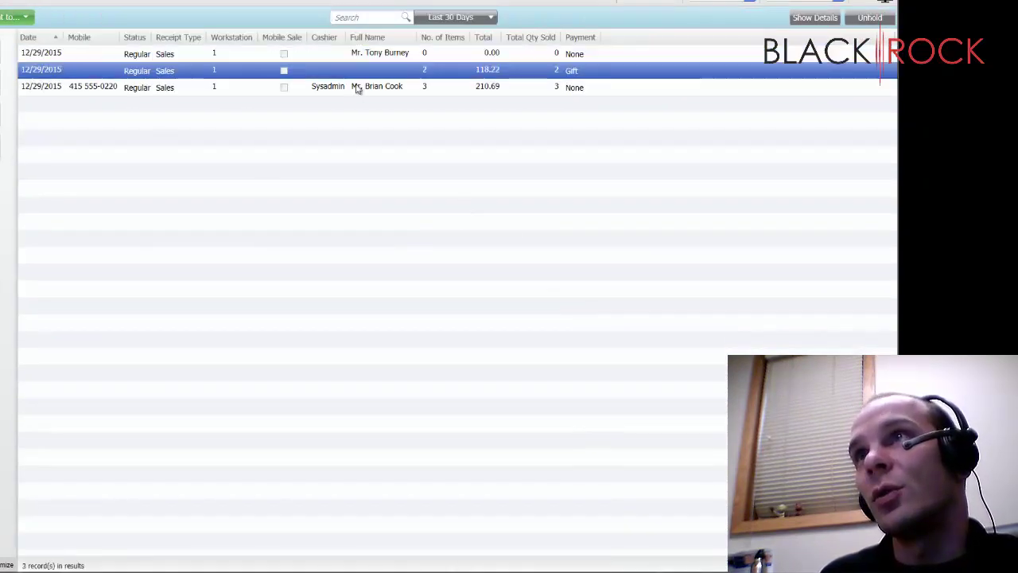
left_click(357, 88)
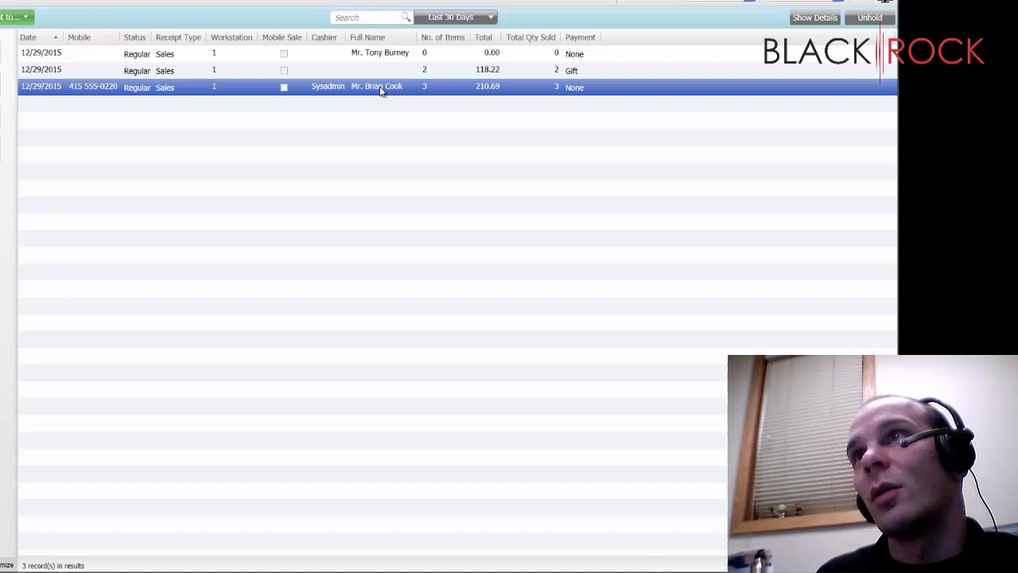
double_click(380, 89)
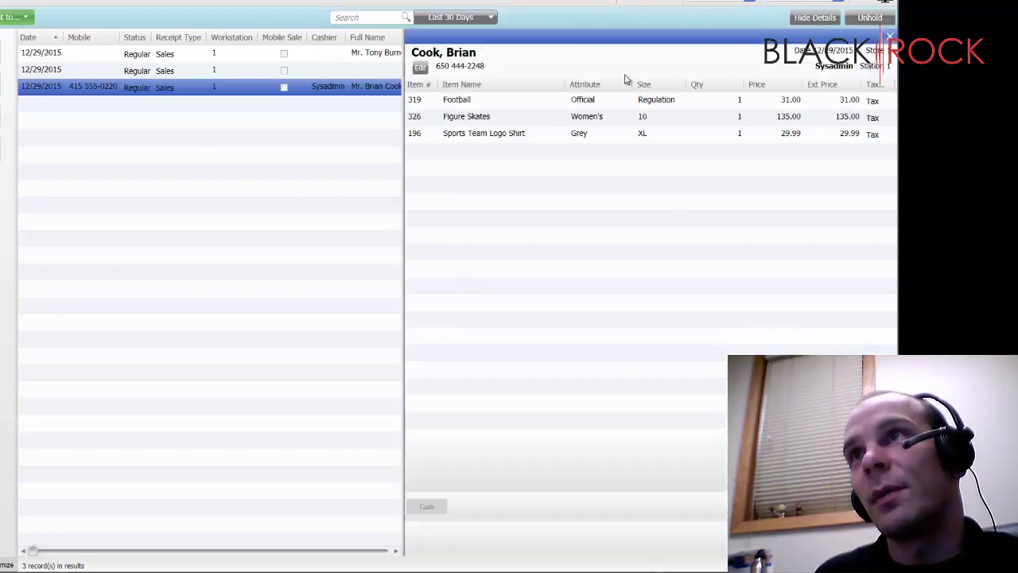
Recall the held receipt, then cancel it and discard the changes.
left_click(870, 18)
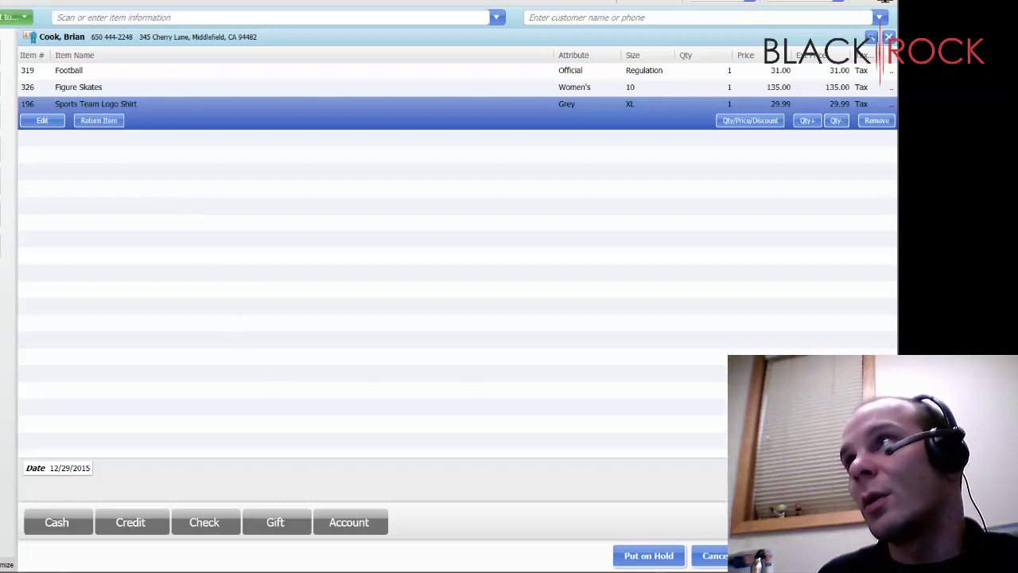
left_click(715, 555)
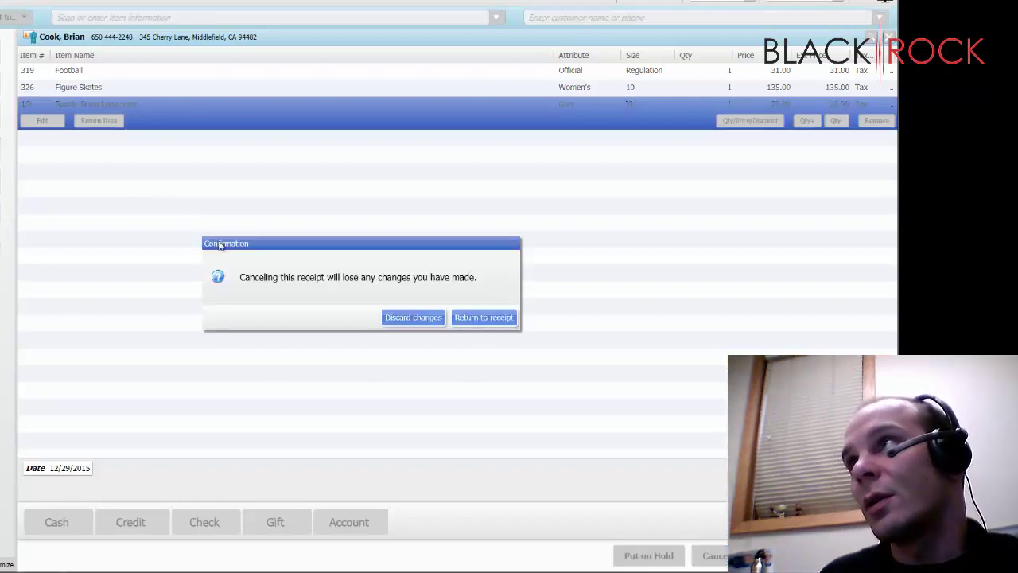
left_click(403, 313)
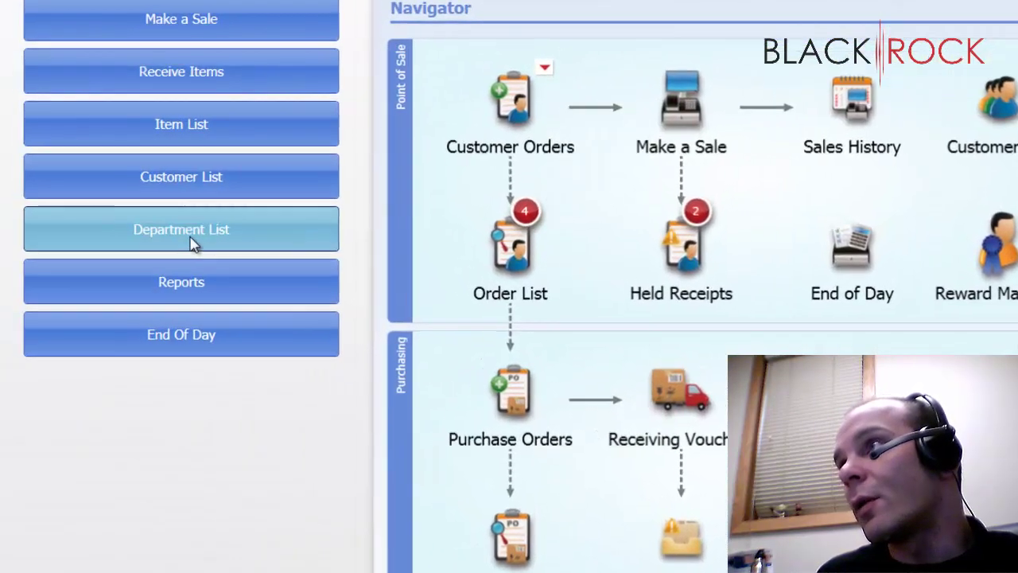
left_click(132, 244)
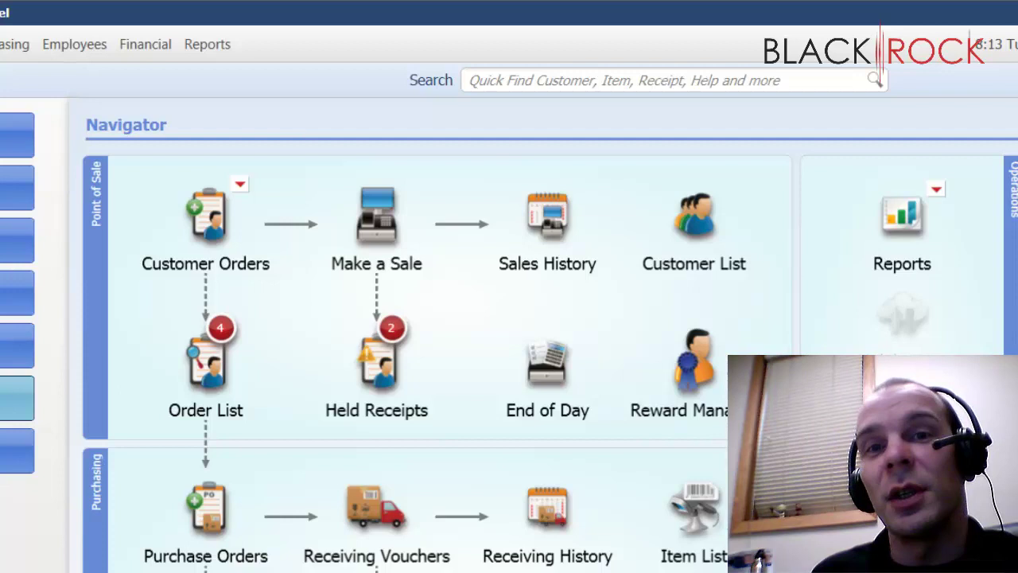
left_click(199, 44)
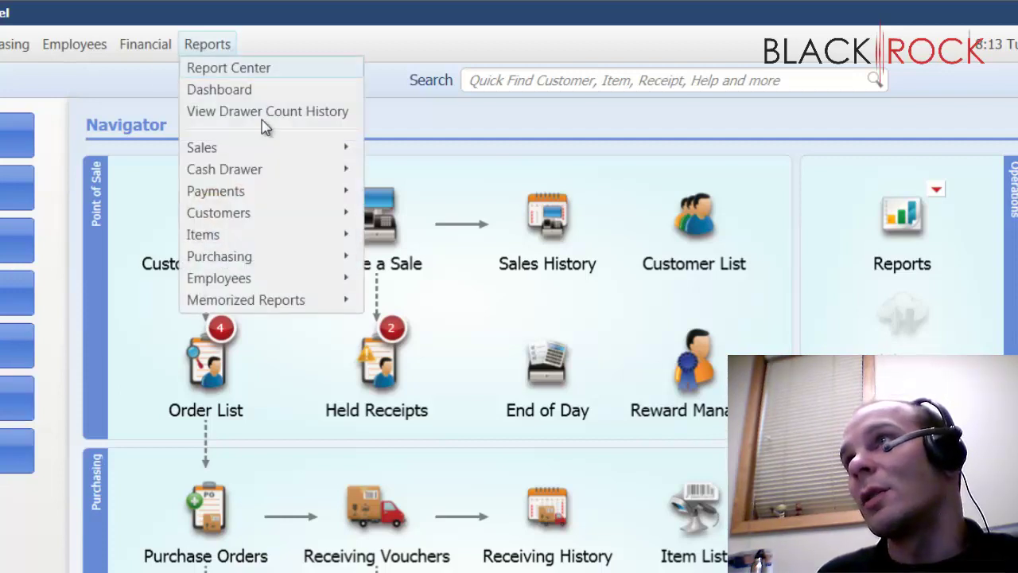
mouse_move(270, 152)
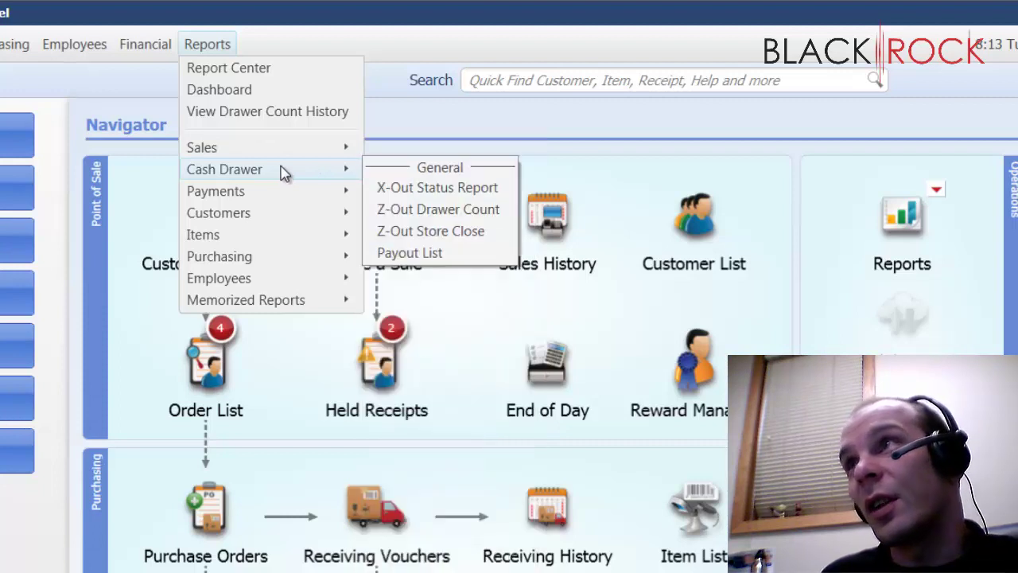
mouse_move(293, 199)
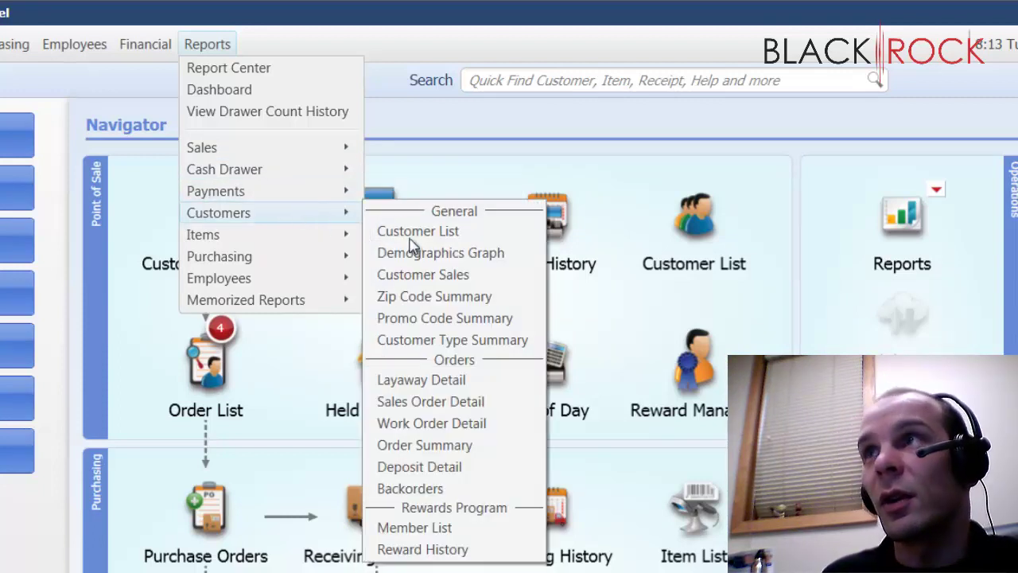
mouse_move(311, 243)
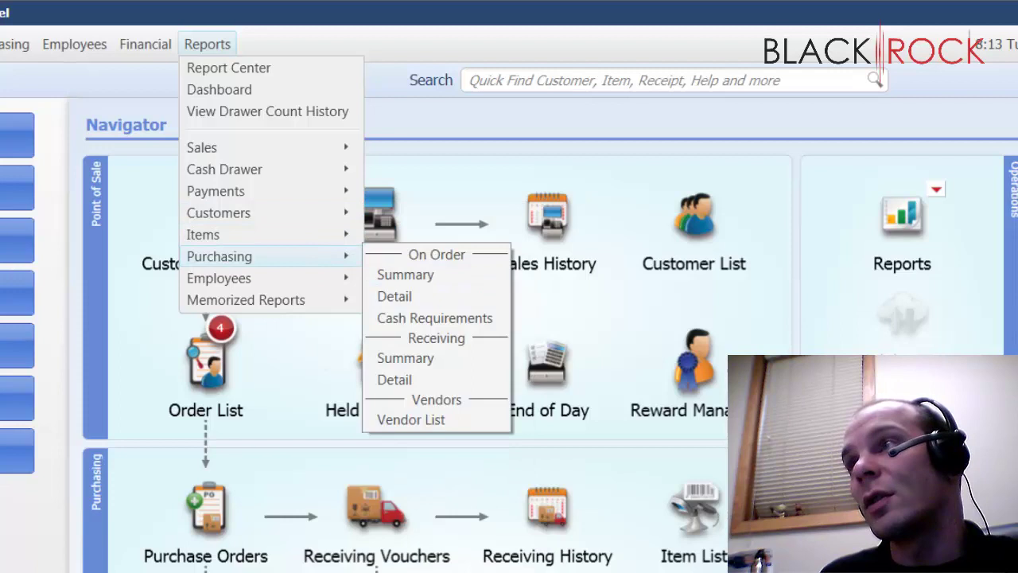
left_click(45, 570)
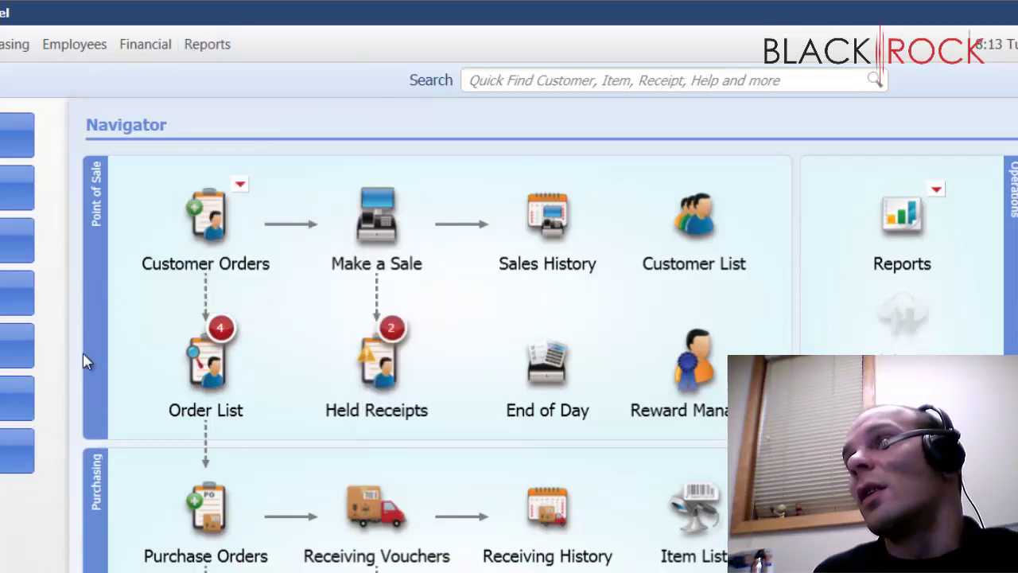
left_click(706, 219)
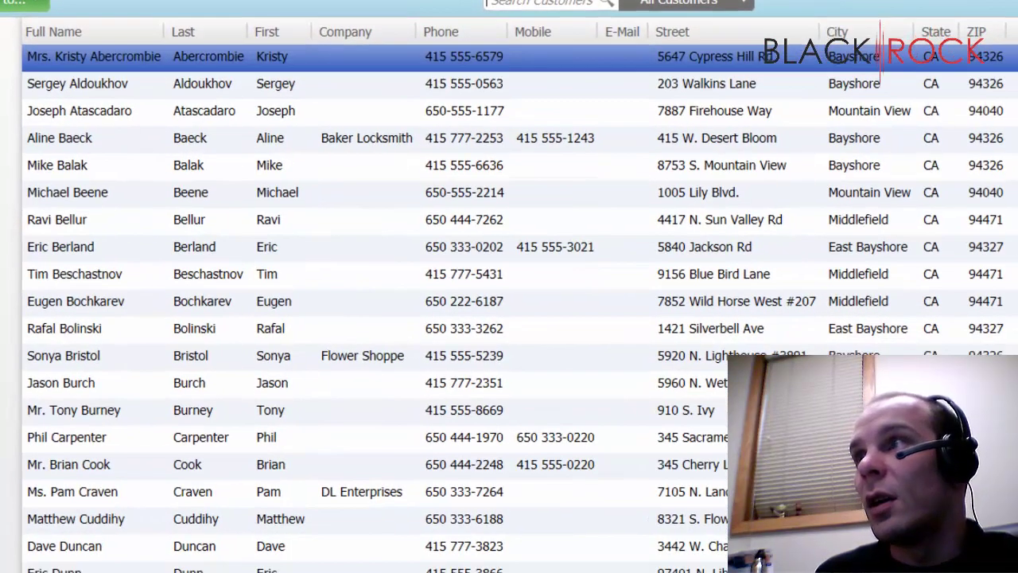
scroll(199, 44, "down", 6)
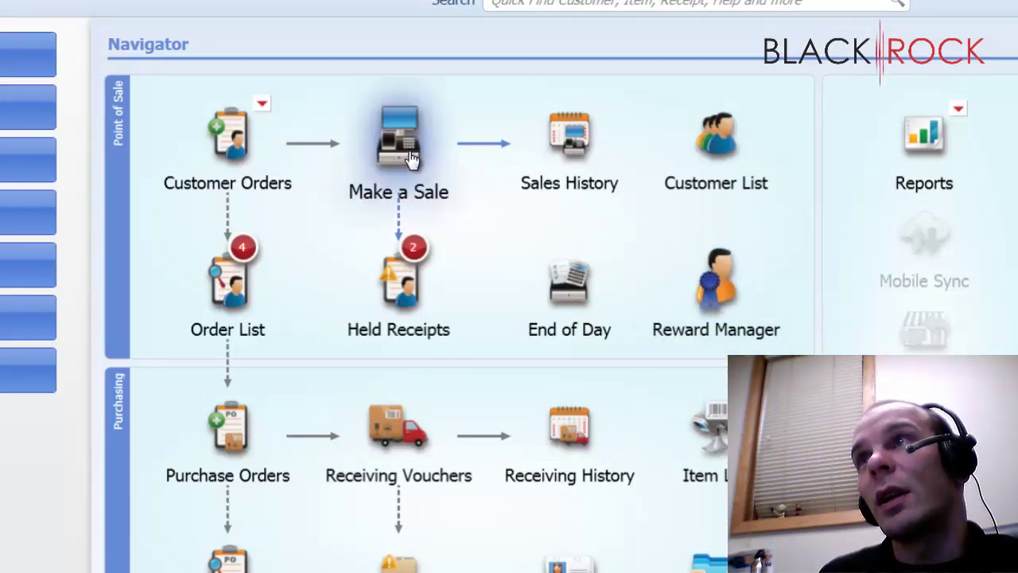
Review past receipts in Sales History, then show the Purchasing tasks list.
left_click(561, 151)
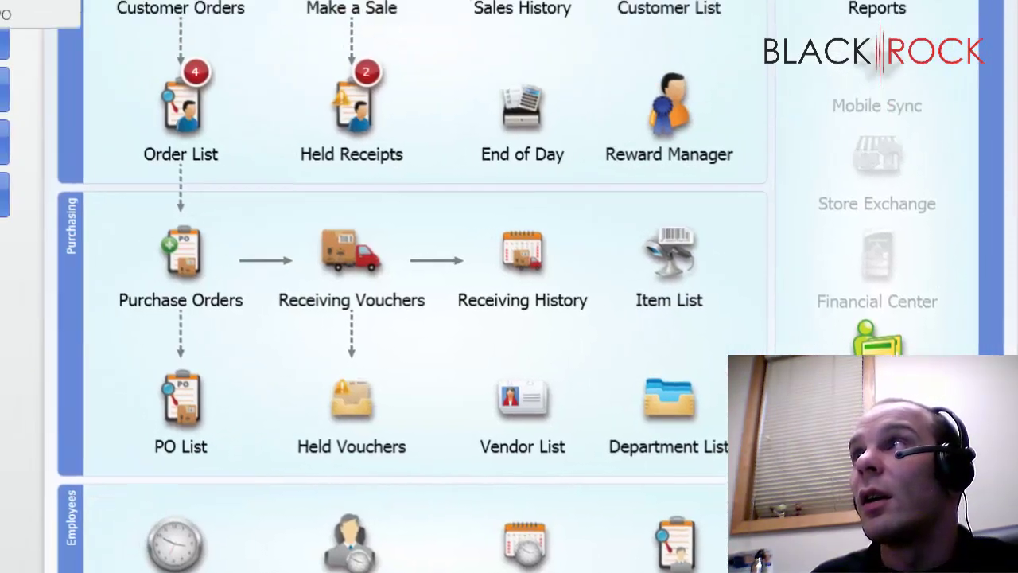
left_click(53, 24)
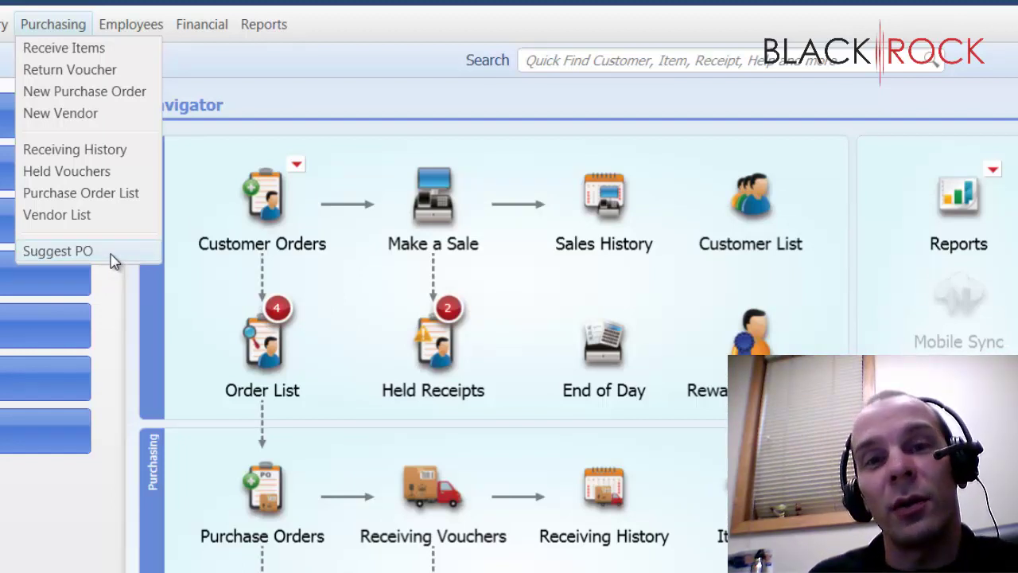
Dismiss the Purchasing tasks list without choosing a task.
left_click(55, 550)
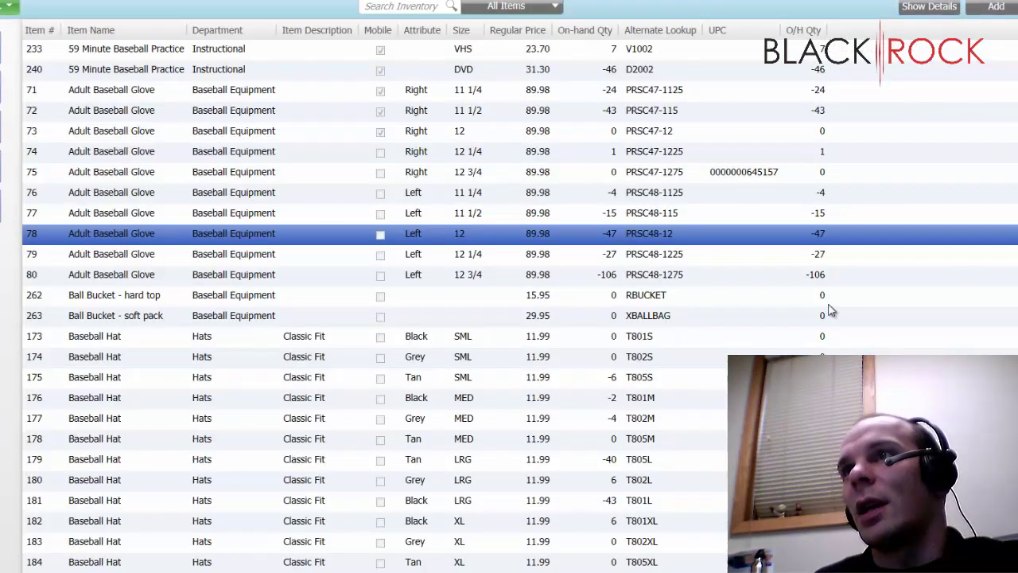
Select black size 11 and 12 Skates and a Sliding Pants item, then check the I Want to... menu.
scroll(243, 334, "down", 20)
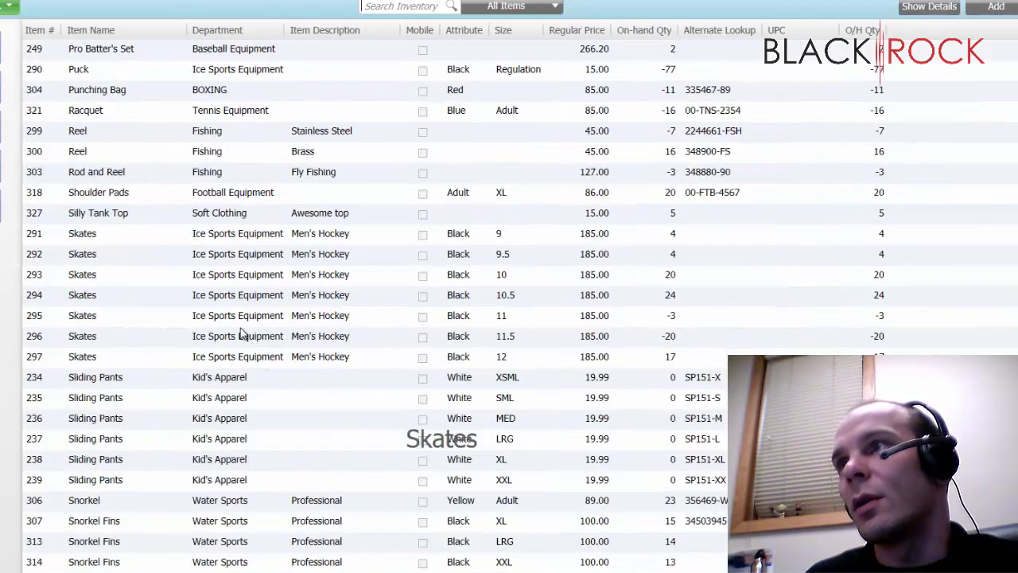
left_click(241, 321)
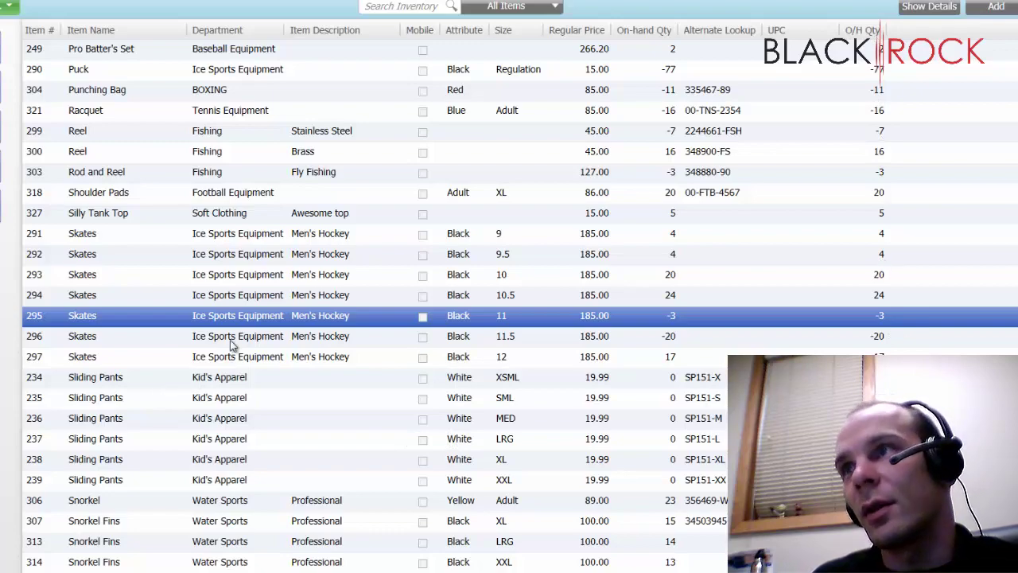
left_click(215, 362)
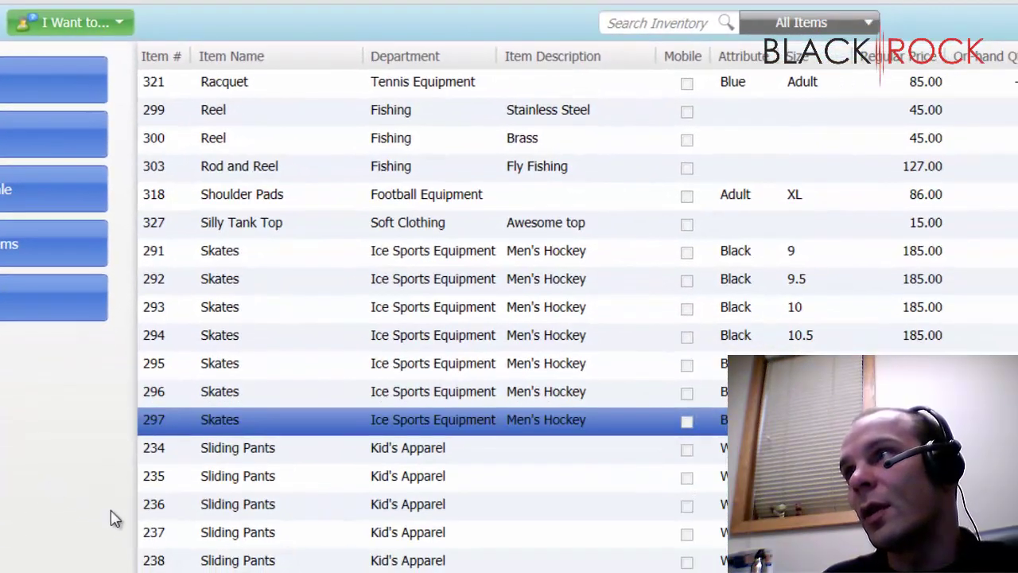
left_click(458, 561)
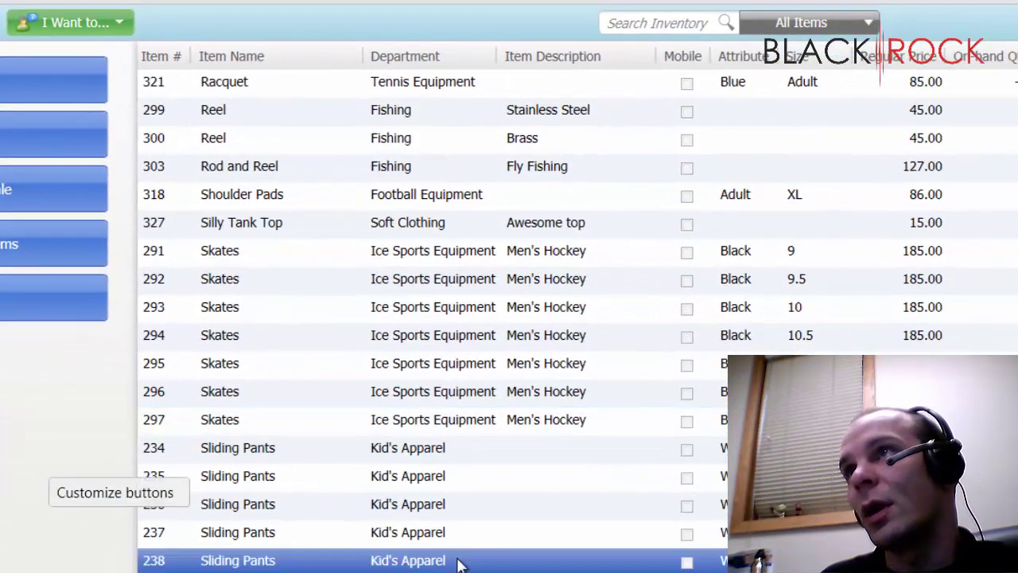
left_click(100, 20)
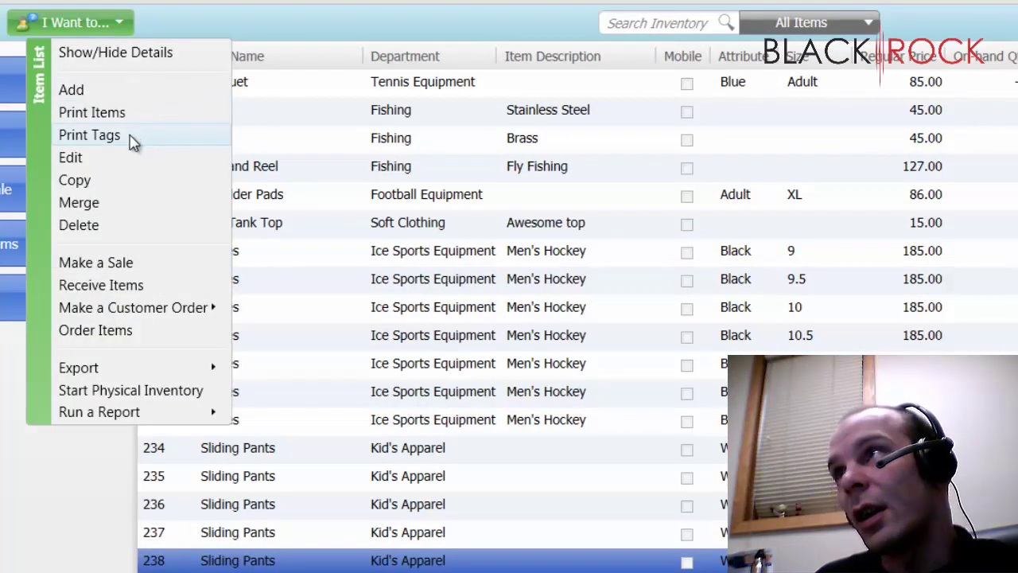
left_click(62, 541)
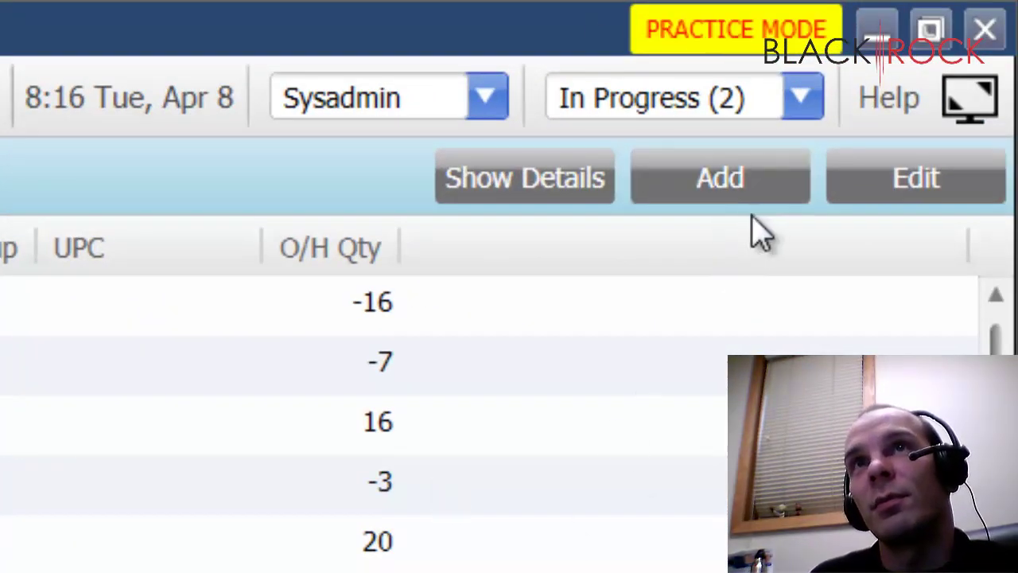
Start a blank Add Inventory Item form and cancel it without saving.
left_click(750, 195)
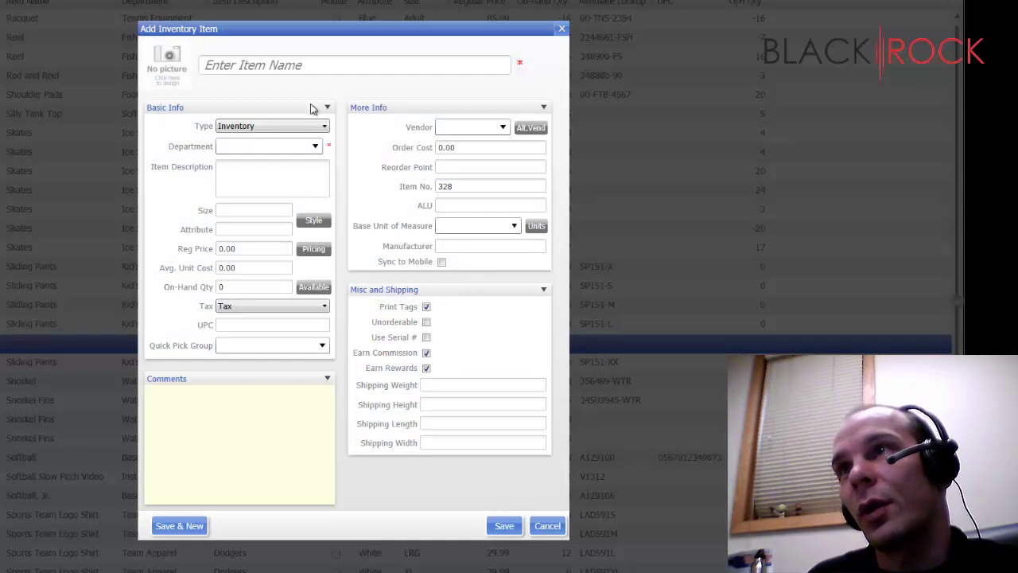
left_click(547, 526)
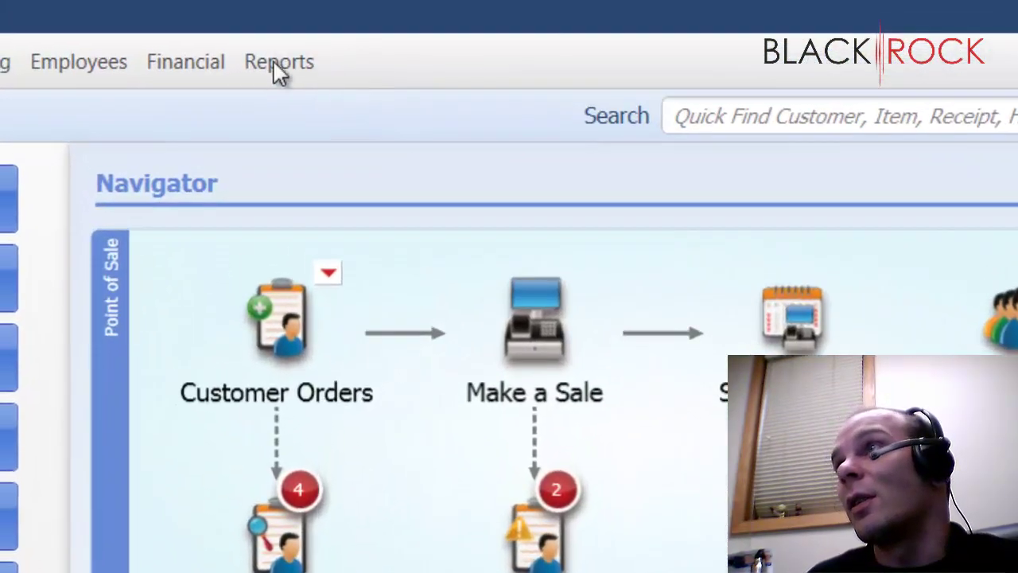
left_click(212, 65)
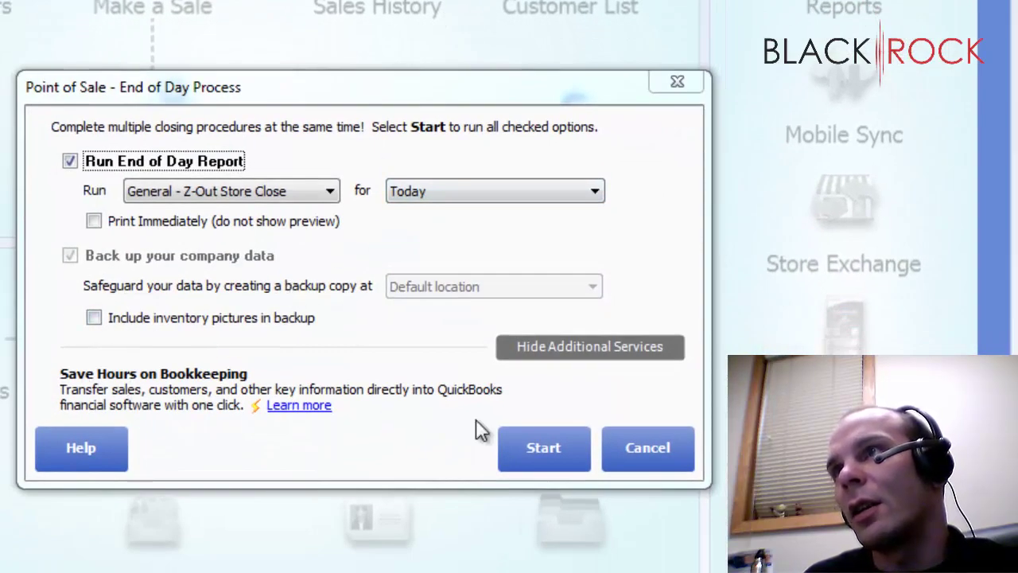
left_click(648, 453)
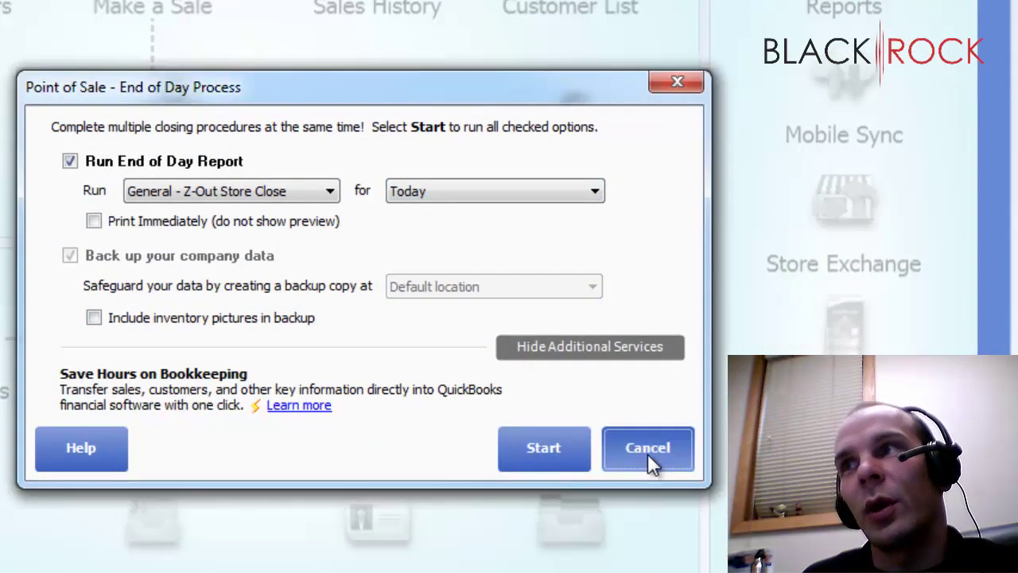